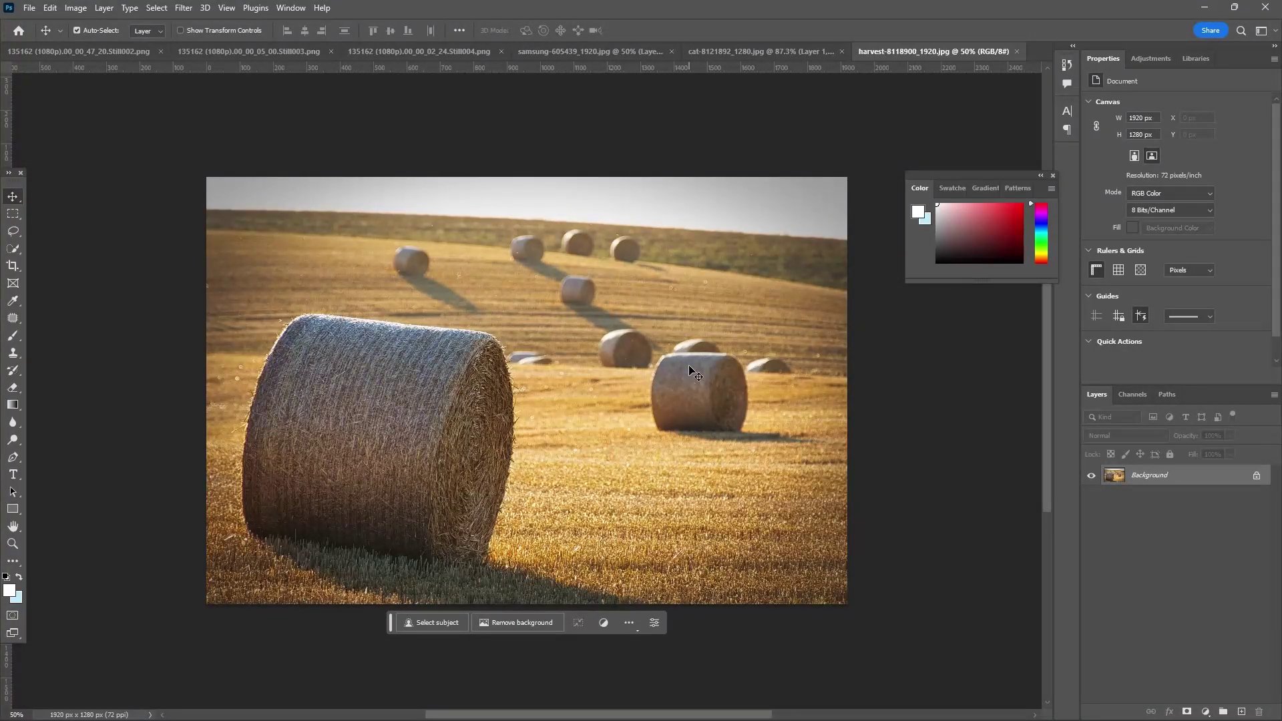
# - Unlock the Background layer and select the right-hand hay bale with the Object Selection Tool
pyautogui.click(1258, 479)
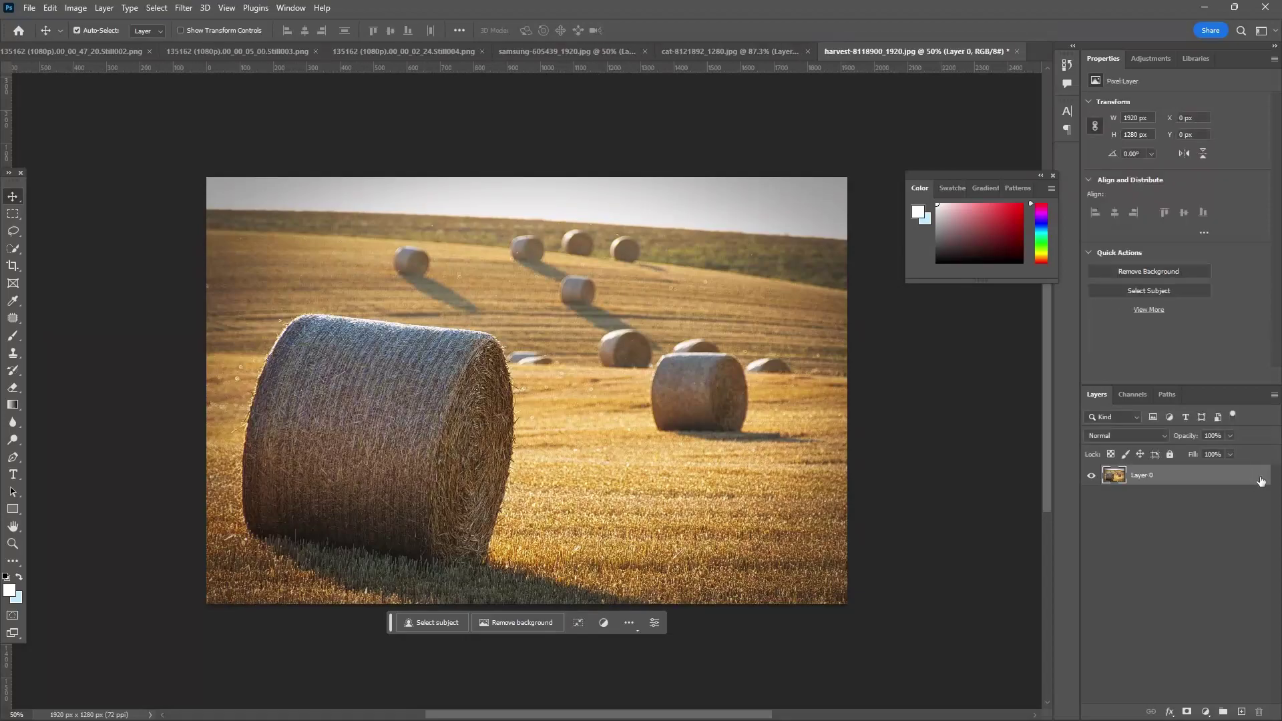
pyautogui.rightClick(14, 251)
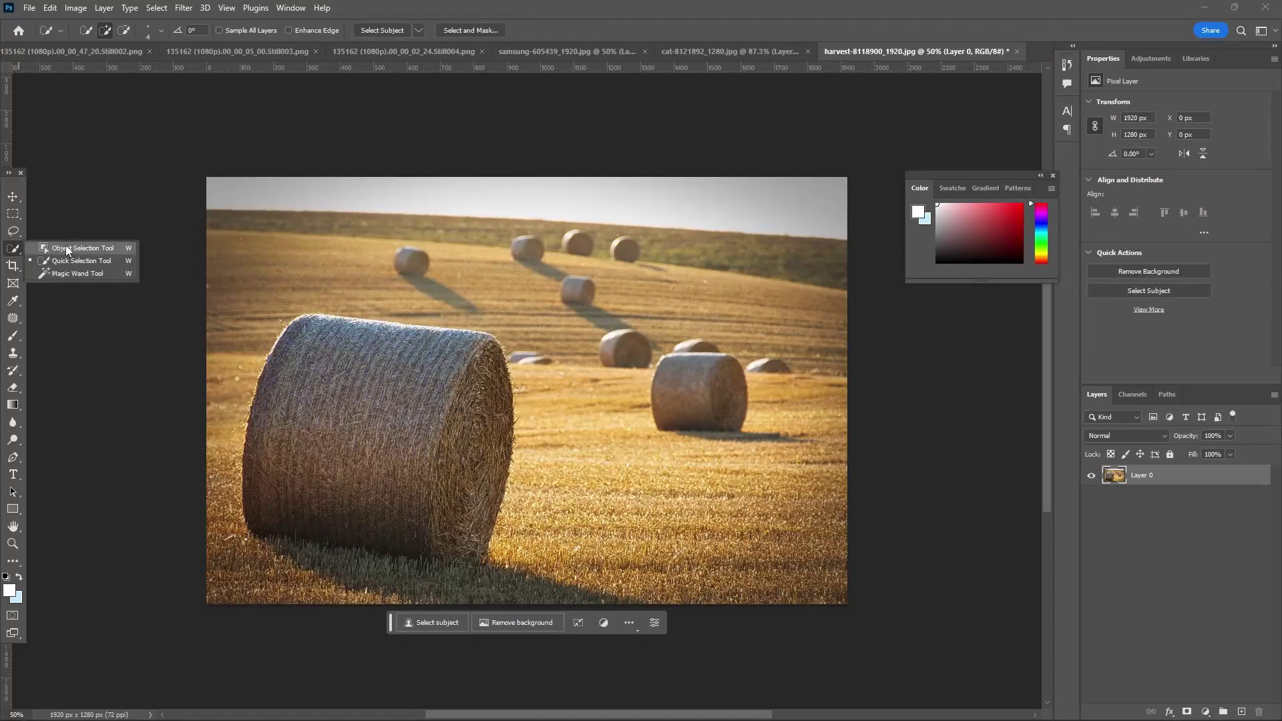
pyautogui.click(67, 249)
pyautogui.moveTo(644, 344); pyautogui.dragTo(757, 434)
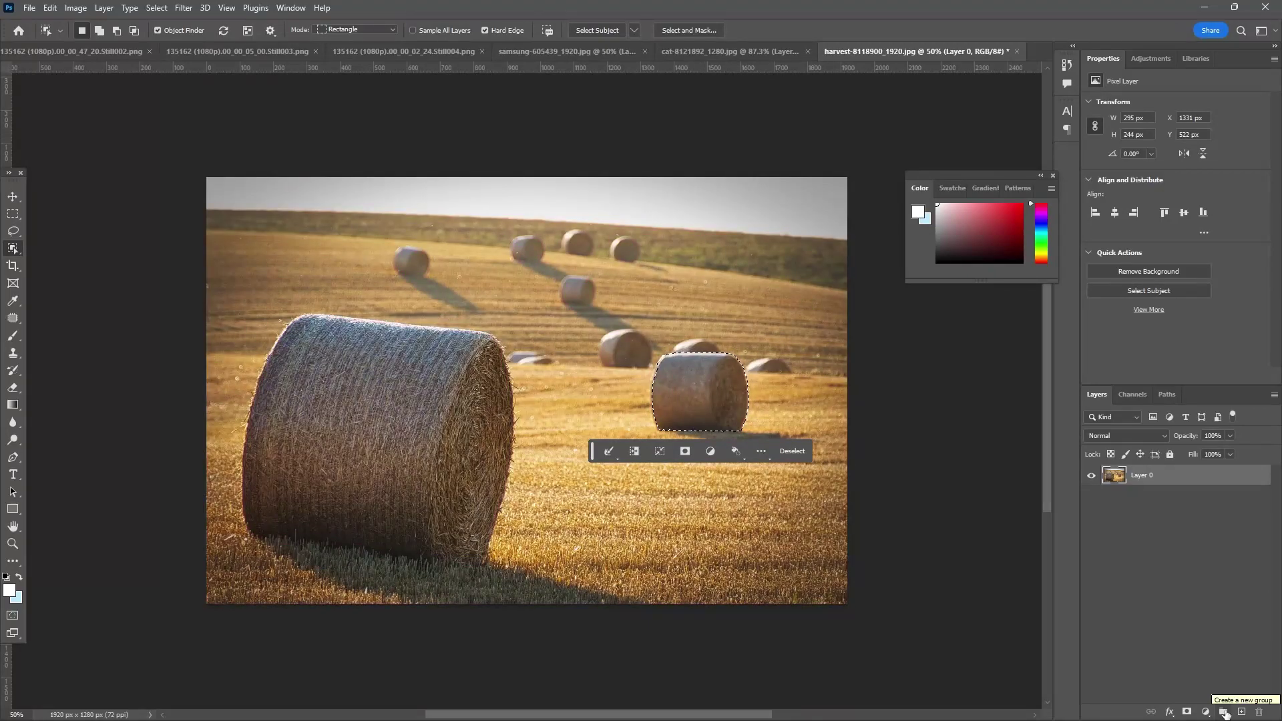
# - Create Group 1 and give it a layer mask from the hay bale selection
pyautogui.click(1225, 712)
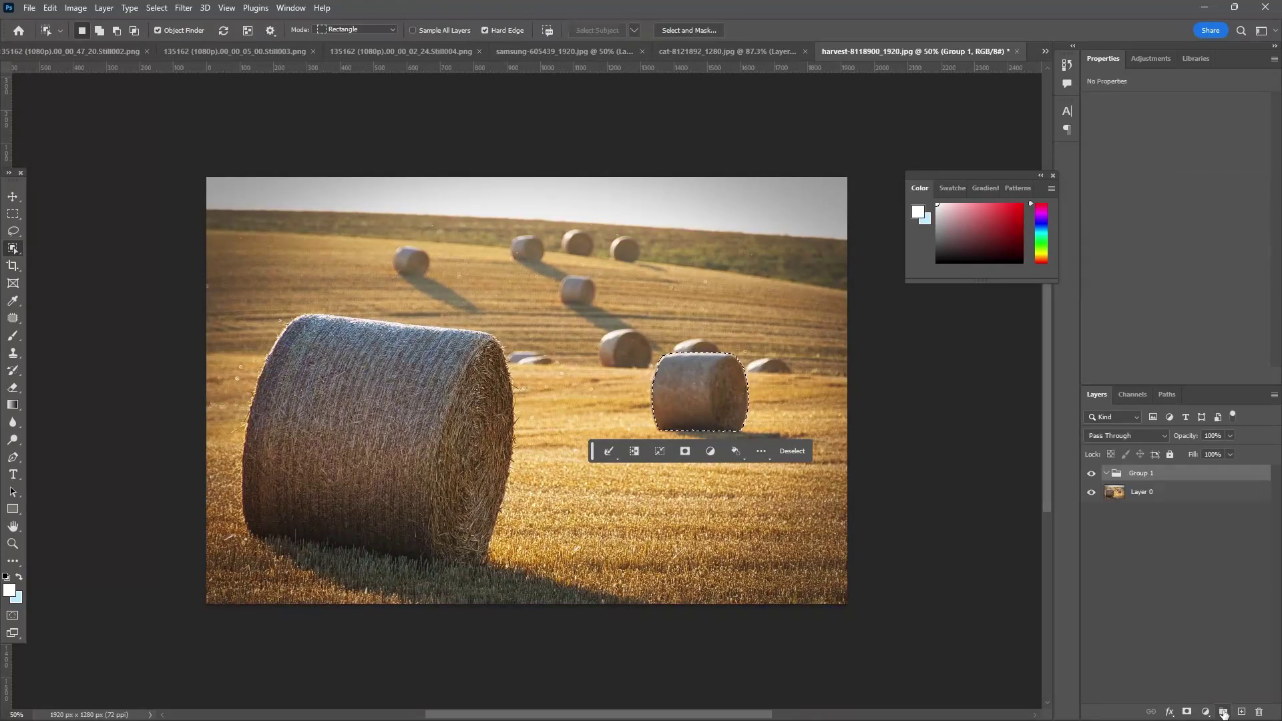
pyautogui.click(1187, 712)
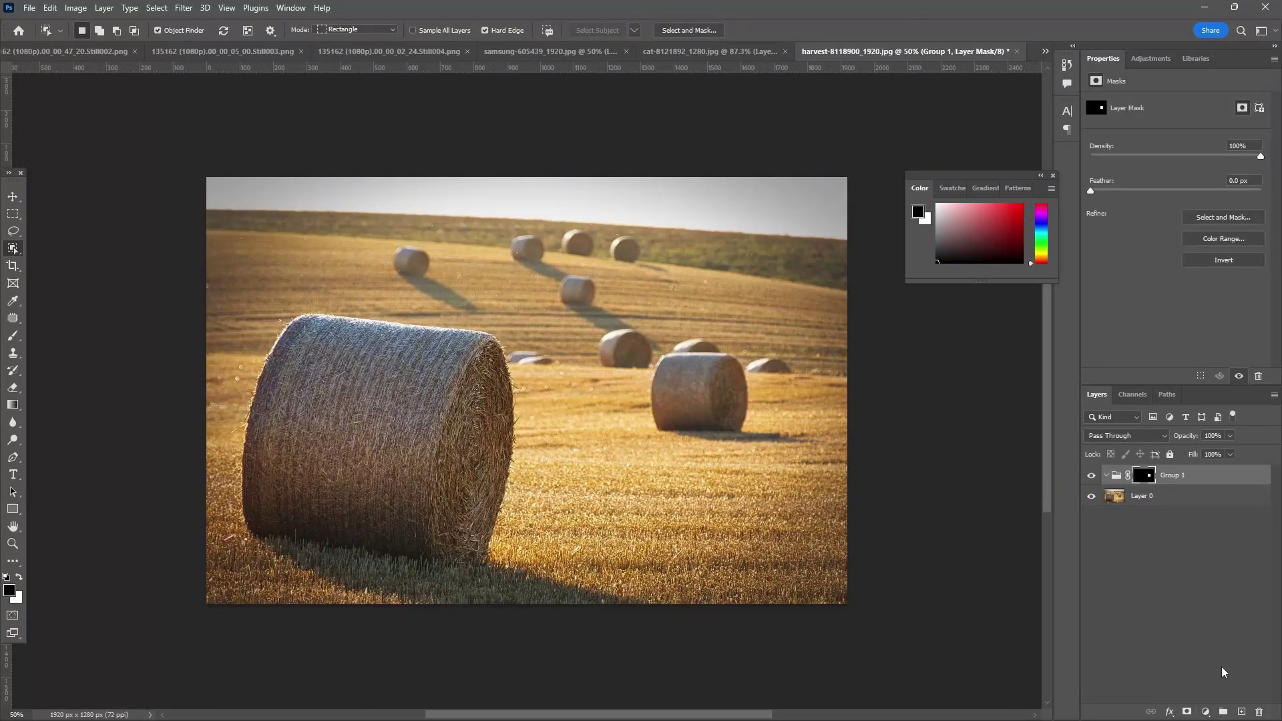
pyautogui.click(1208, 712)
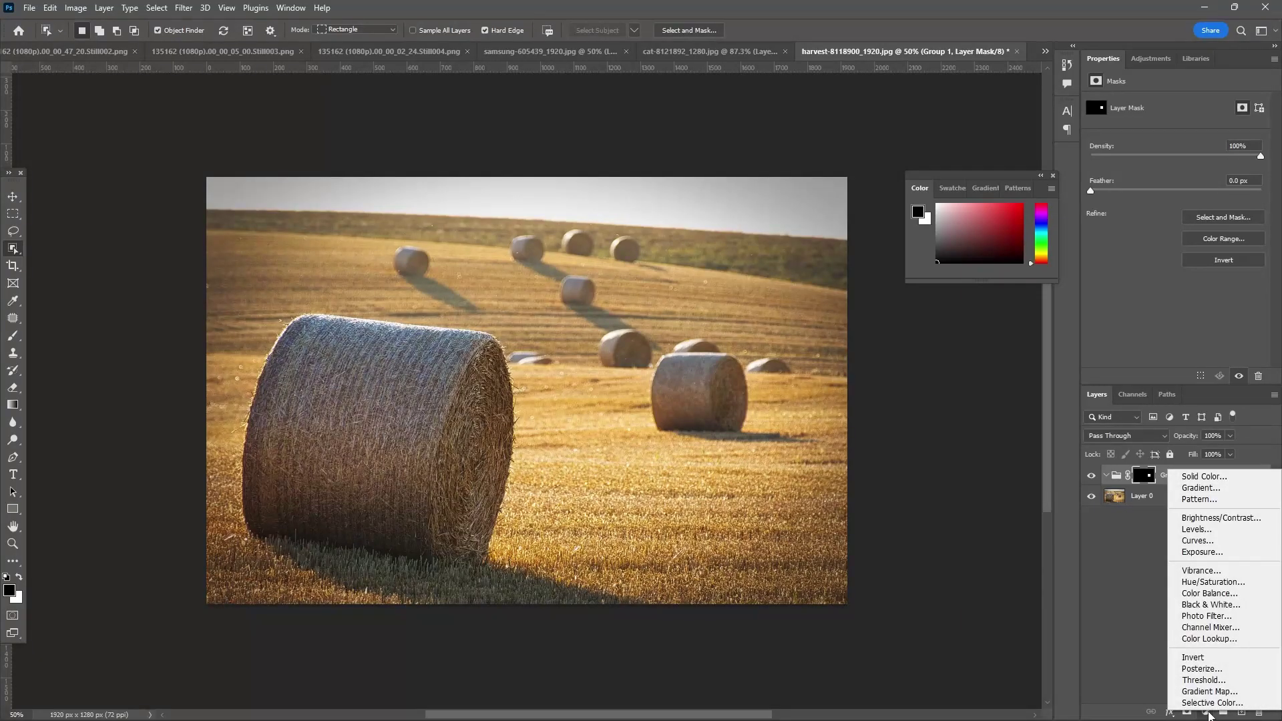
# - Add a Solid Color fill layer in bright green (#00ff84)
pyautogui.click(1204, 478)
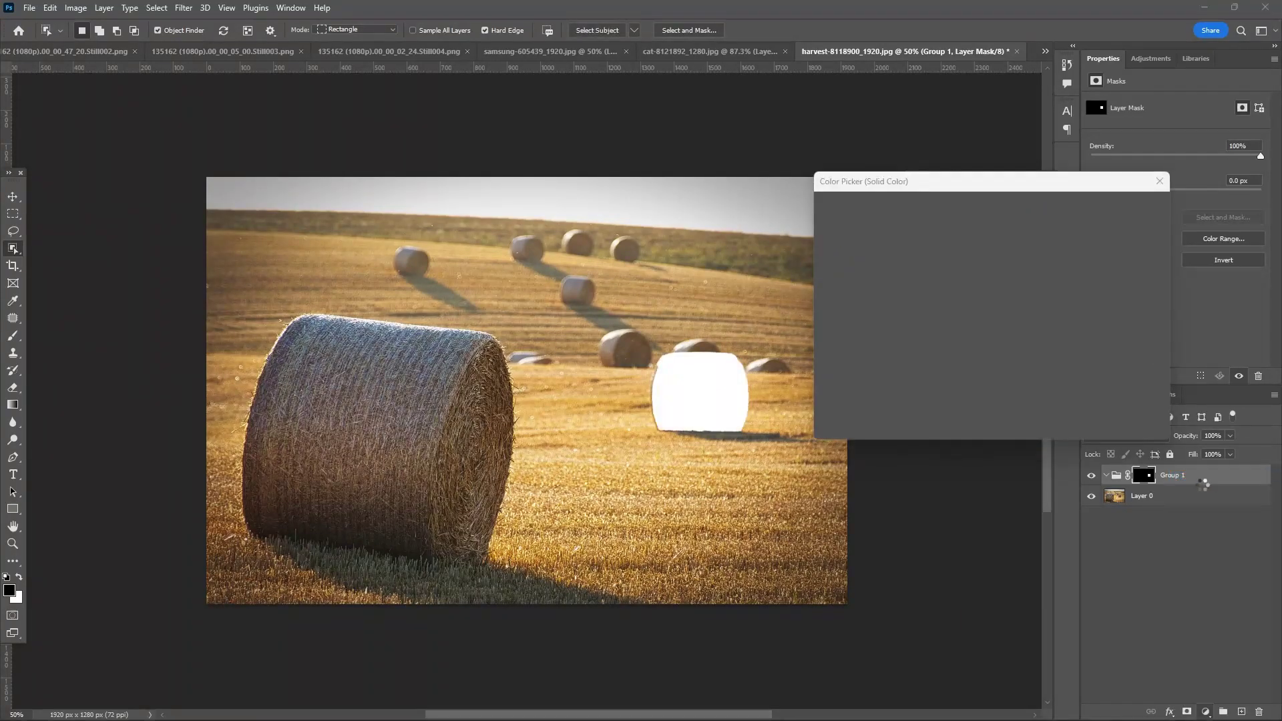
pyautogui.click(1004, 362)
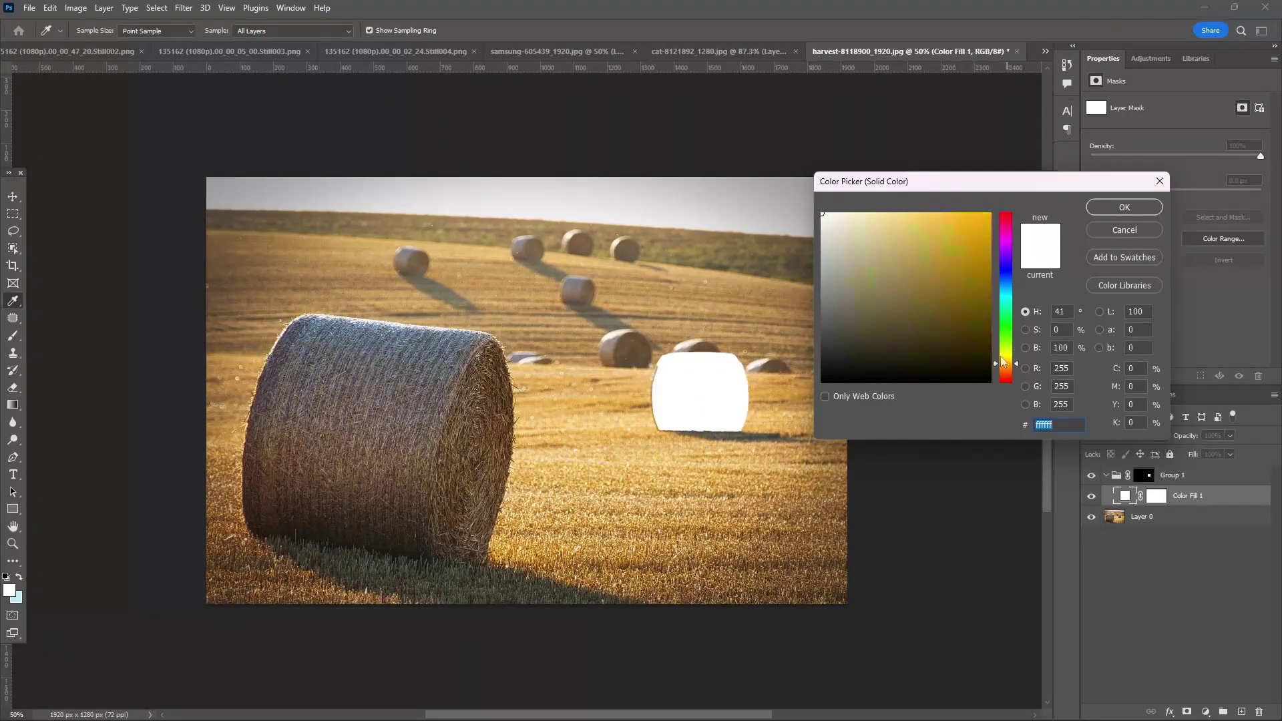
pyautogui.click(988, 216)
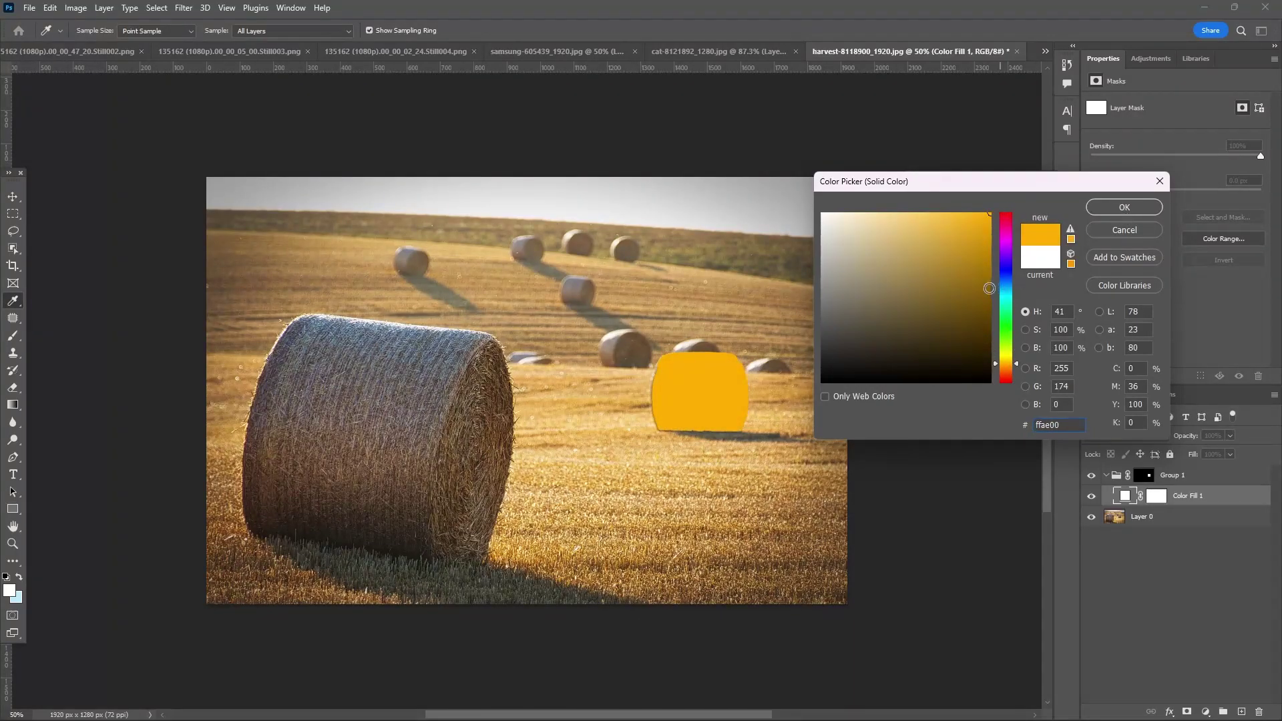
pyautogui.moveTo(1004, 263); pyautogui.dragTo(1005, 312)
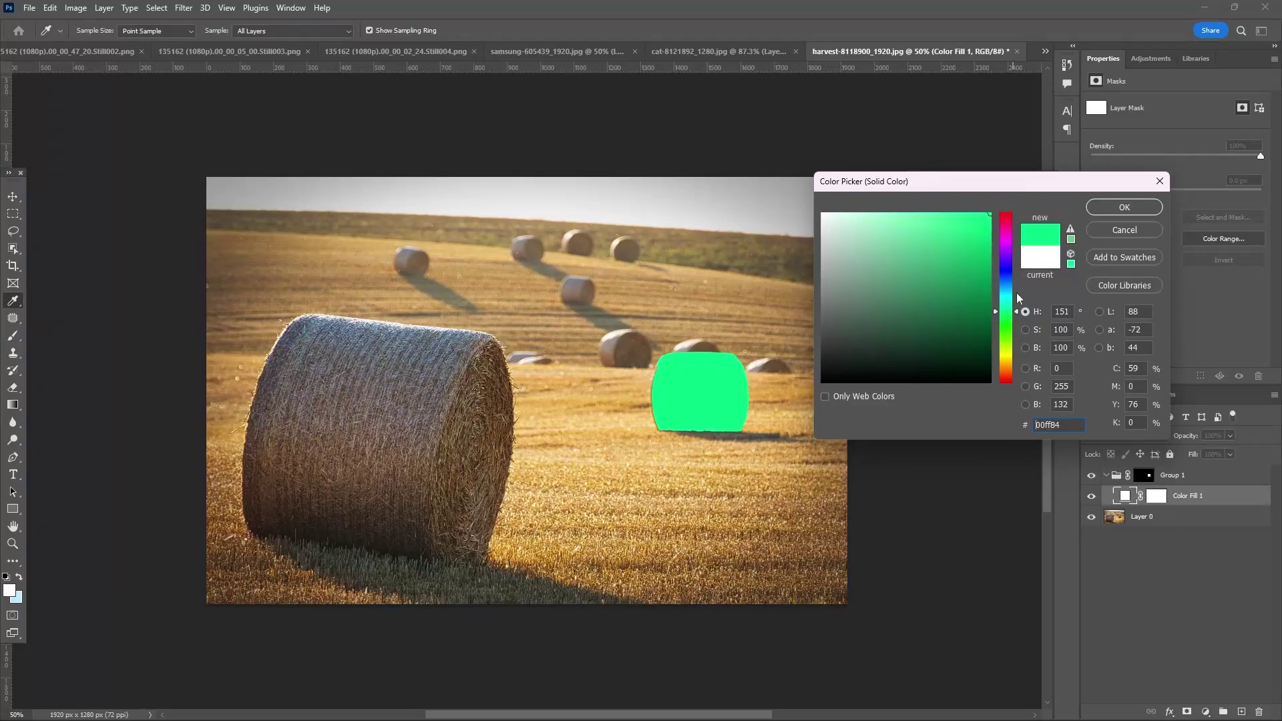
pyautogui.click(1112, 209)
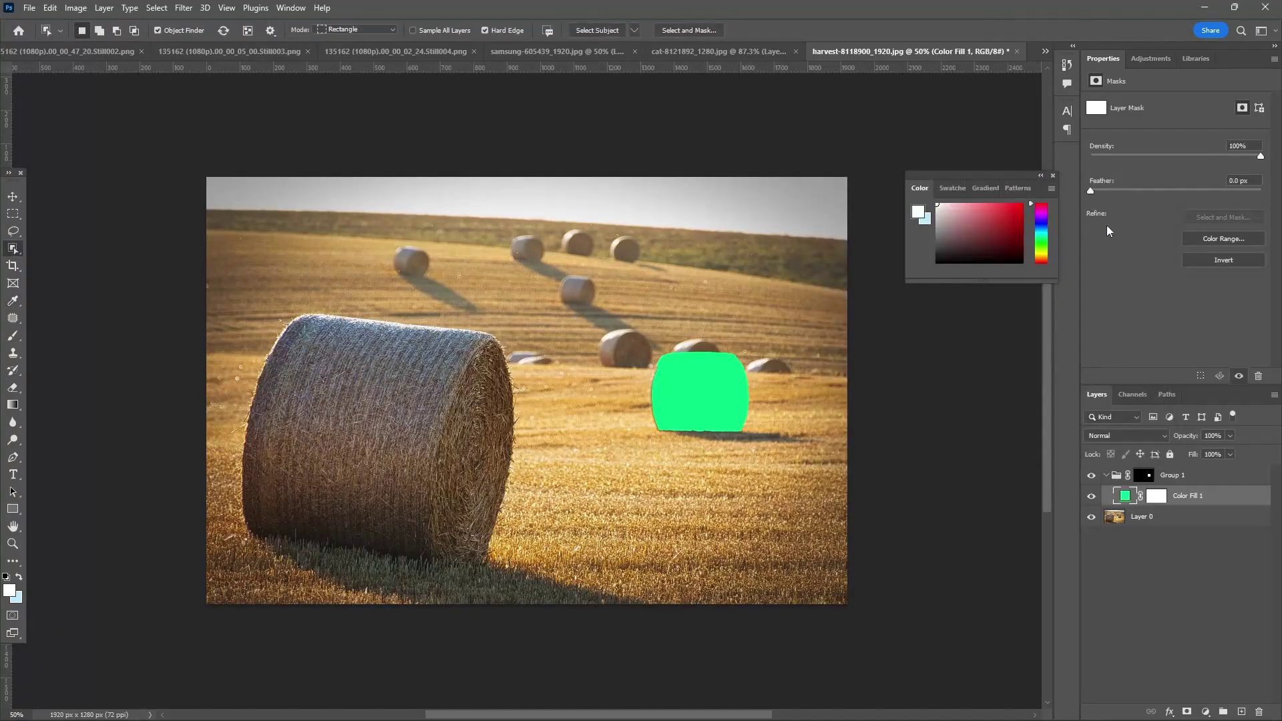
# - Add Brightness/Contrast 1 to the group and move Color Fill 1 above it
pyautogui.click(1209, 711)
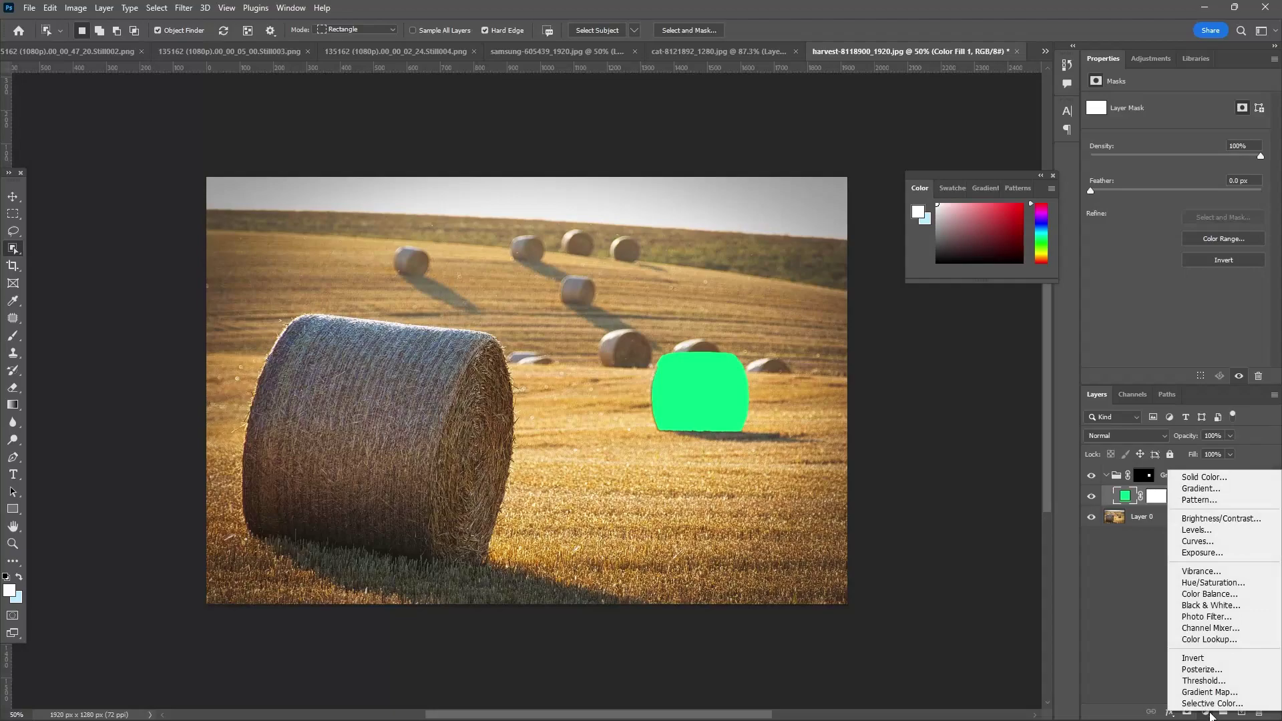
pyautogui.click(1216, 519)
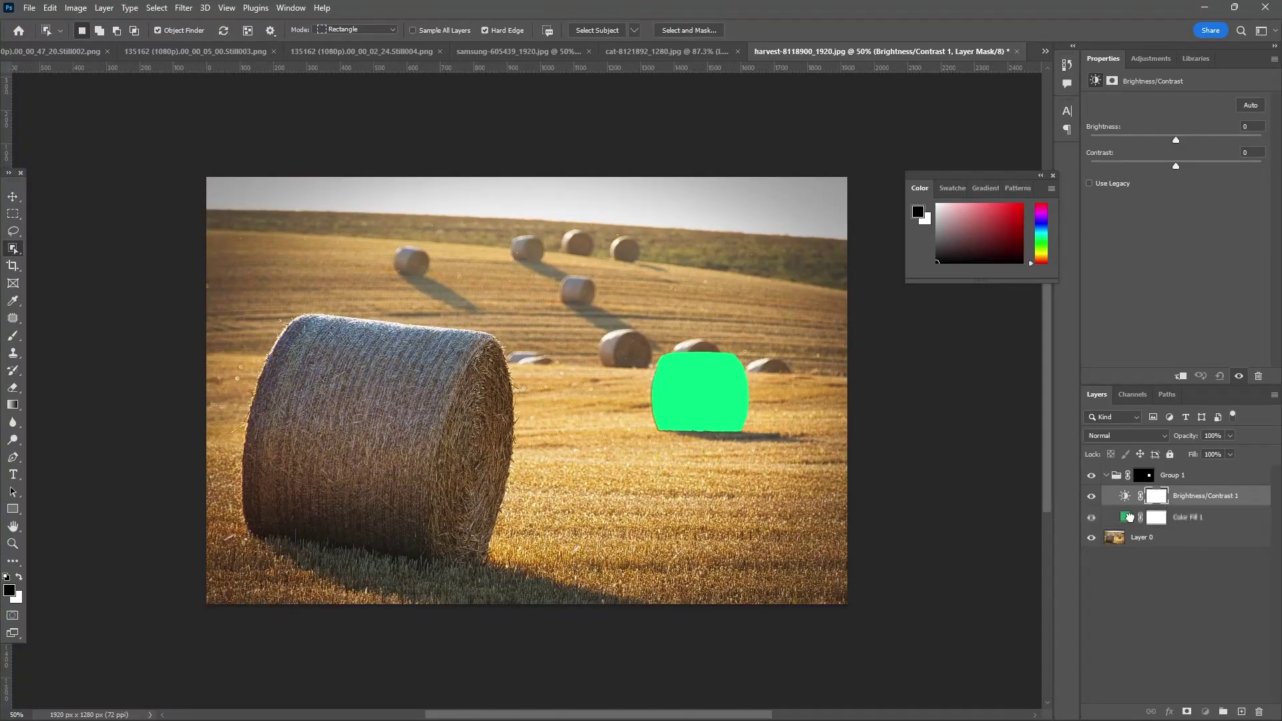
pyautogui.moveTo(1124, 517); pyautogui.dragTo(1136, 490)
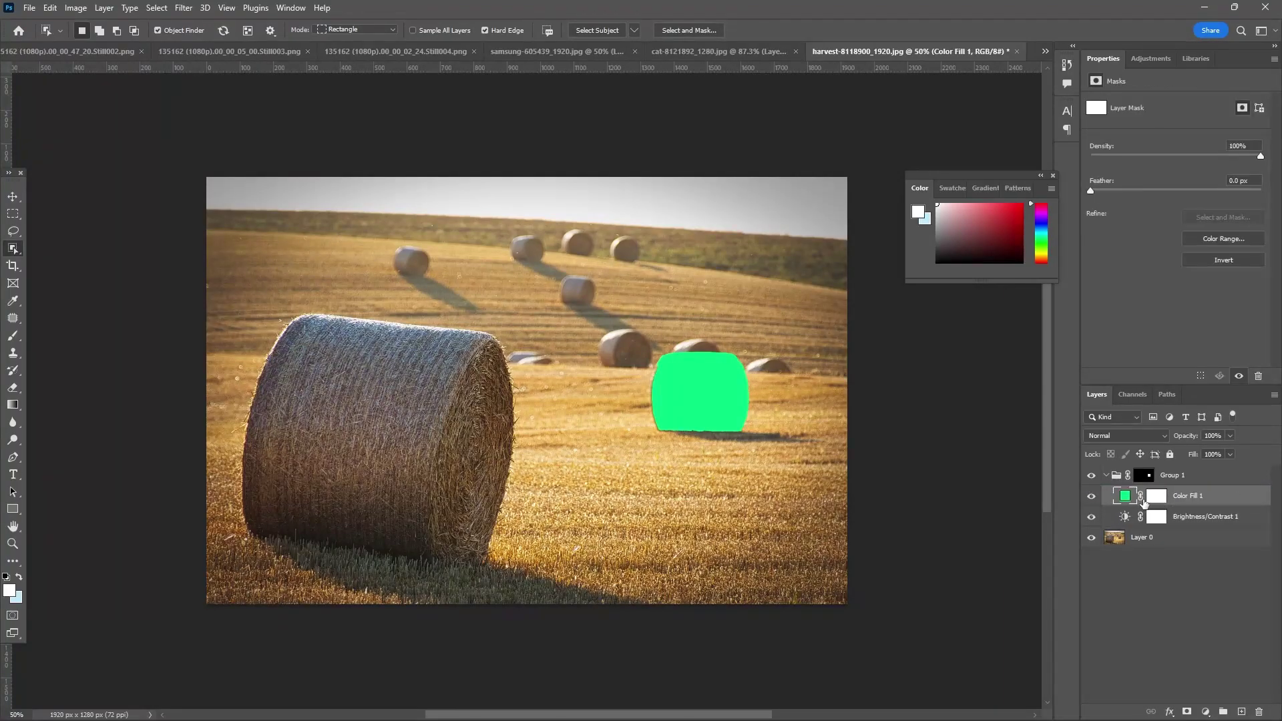
# - Set the Color Fill 1 layer's blend mode to Color
pyautogui.click(1125, 436)
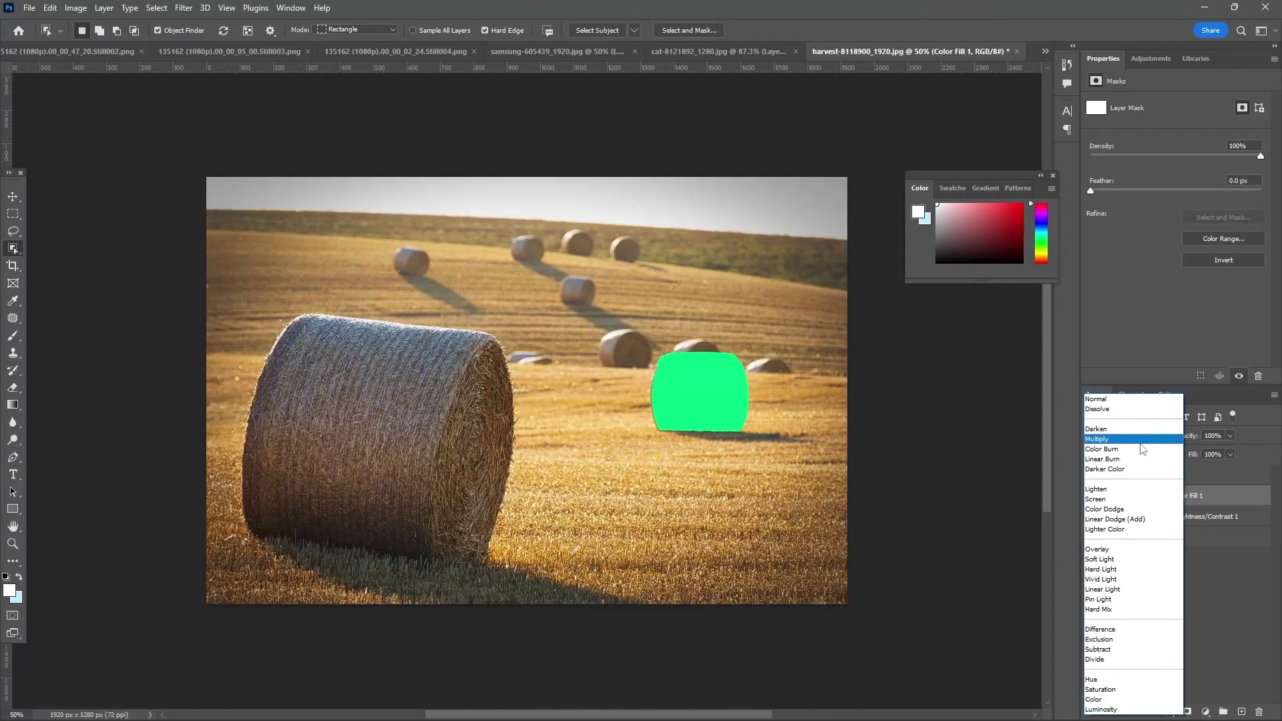
pyautogui.click(1103, 699)
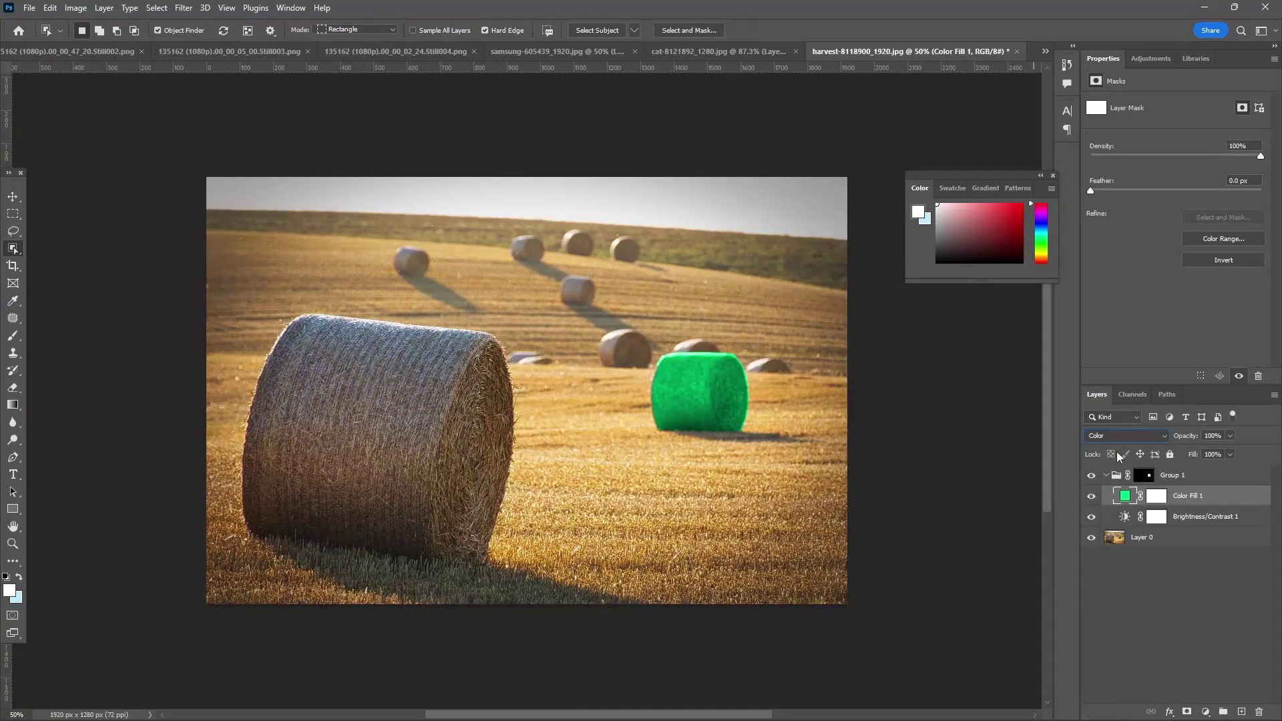
pyautogui.click(1128, 518)
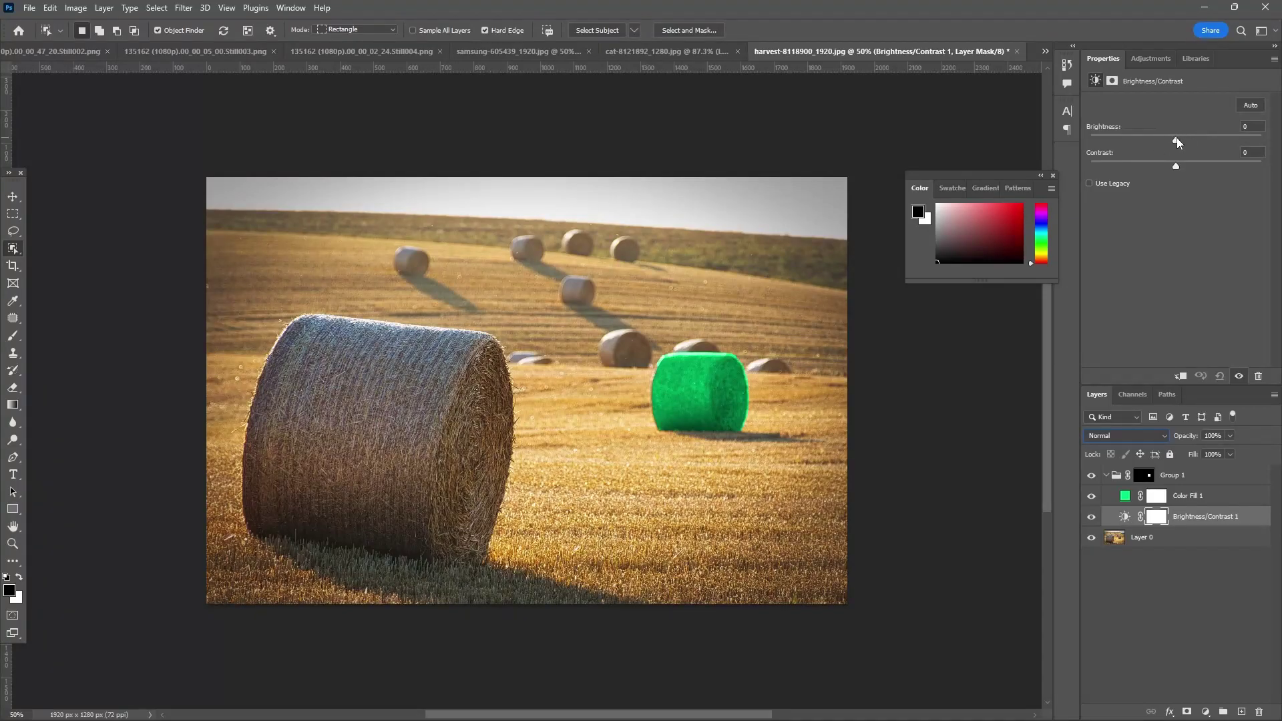
# - Set Brightness/Contrast 1 to brightness 1 and contrast 45
pyautogui.moveTo(1177, 138); pyautogui.dragTo(1214, 166)
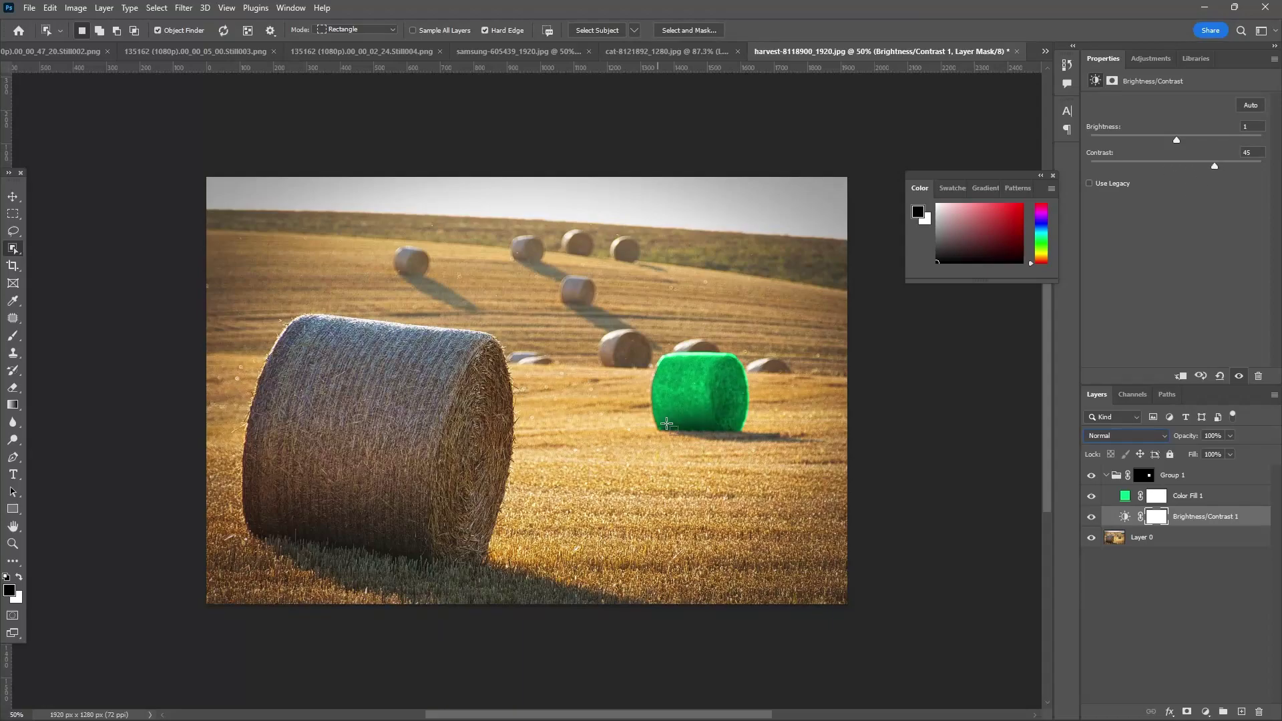
pyautogui.click(827, 377)
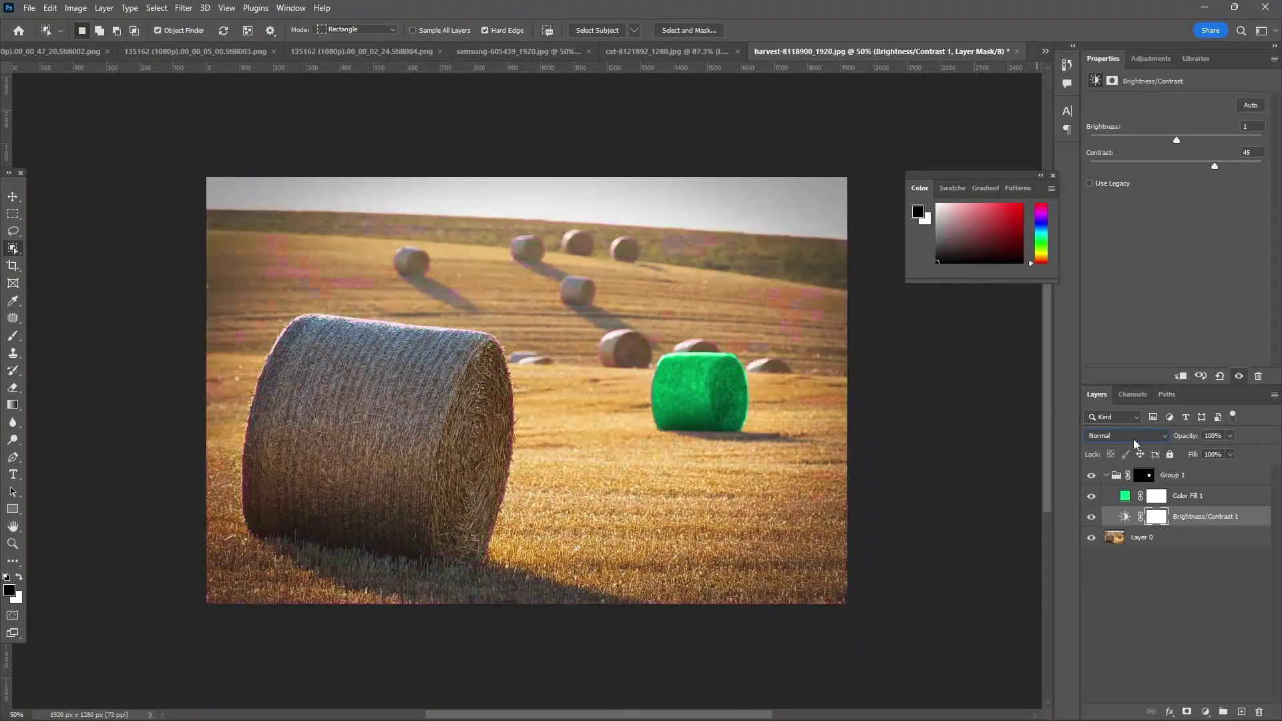